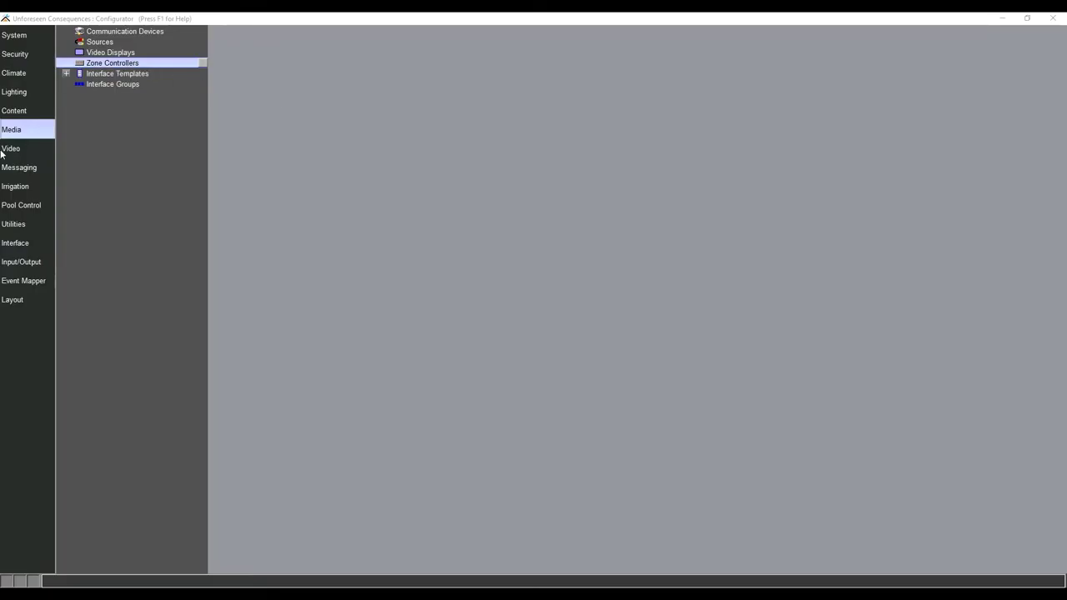
- Add a new zone controller, loading its drivers from the Desktop folder
{"action": "right_click", "coordinate": [141, 65]}
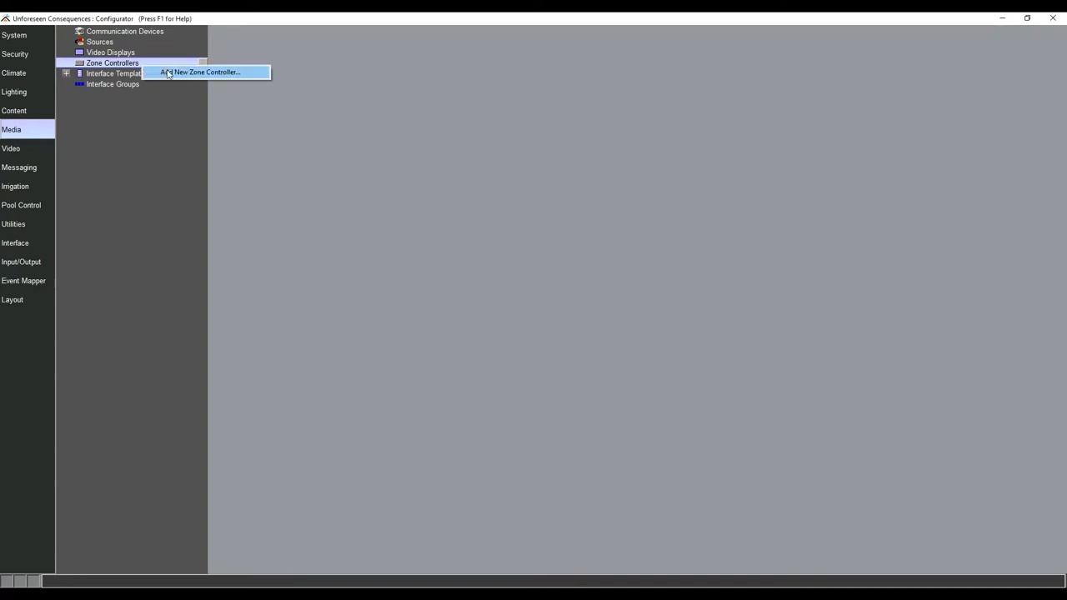
{"action": "left_click", "coordinate": [168, 73]}
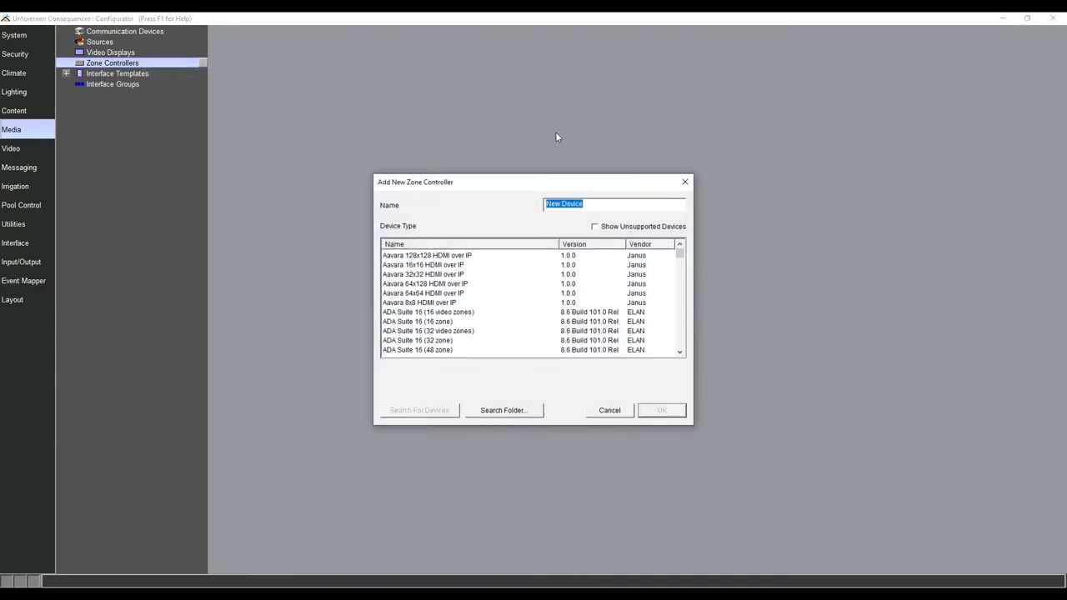
{"action": "left_click", "coordinate": [517, 414]}
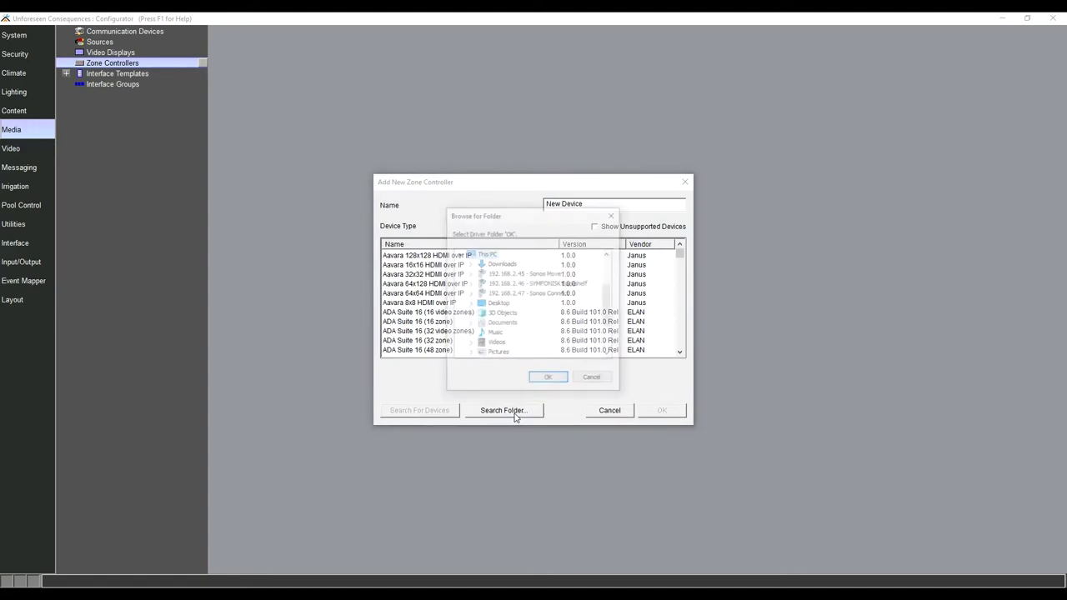
{"action": "left_click", "coordinate": [504, 305]}
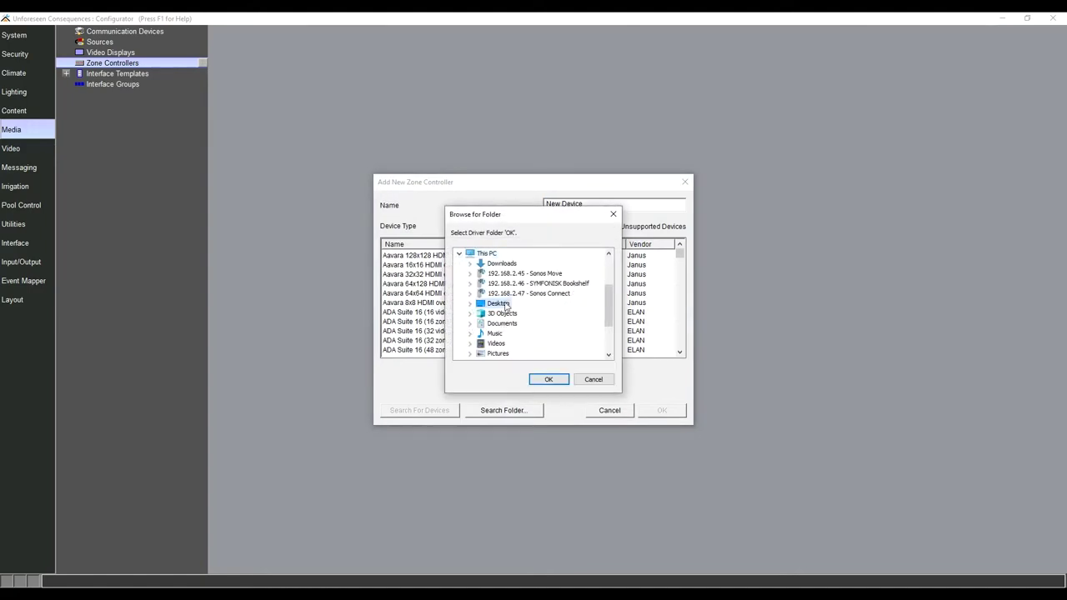
{"action": "left_click", "coordinate": [544, 381]}
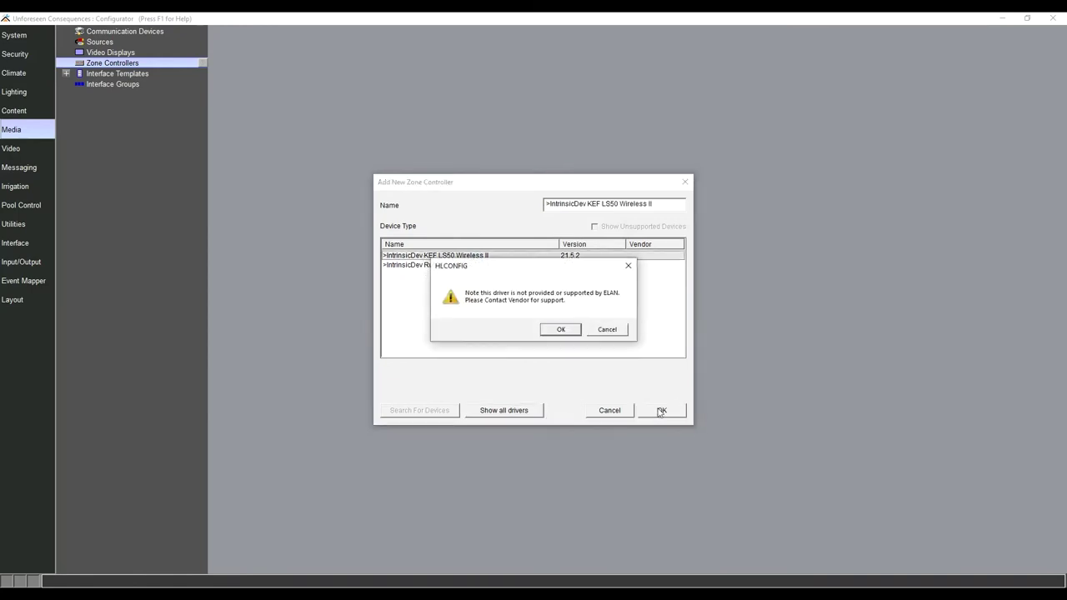
- Accept the unsupported-driver warning, set the KEF IP address to 192.168.3.104, and expand Sources
{"action": "left_click", "coordinate": [561, 330]}
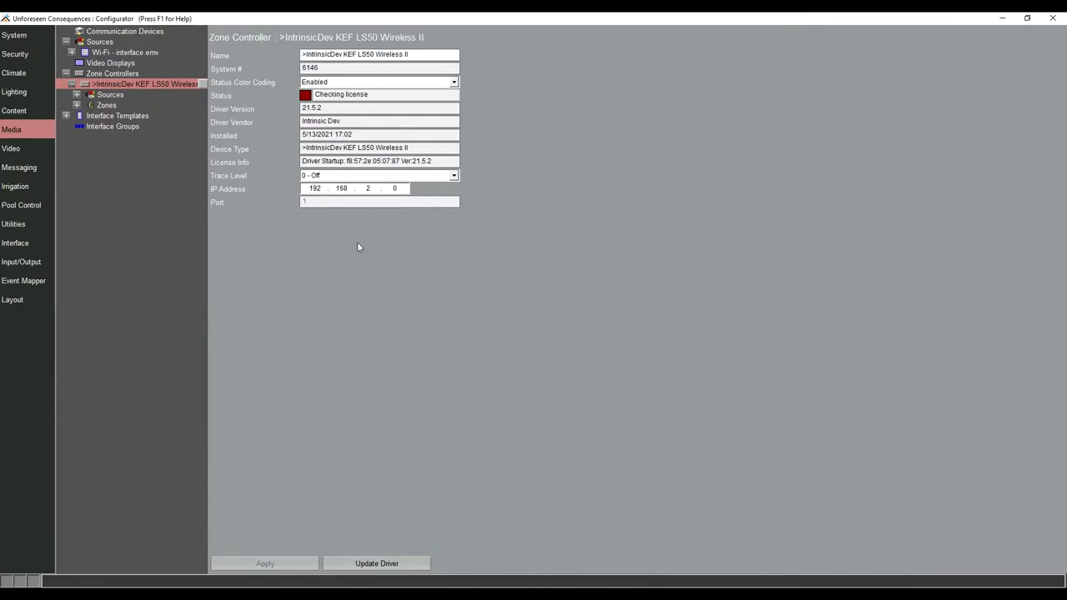
{"action": "double_click", "coordinate": [368, 189]}
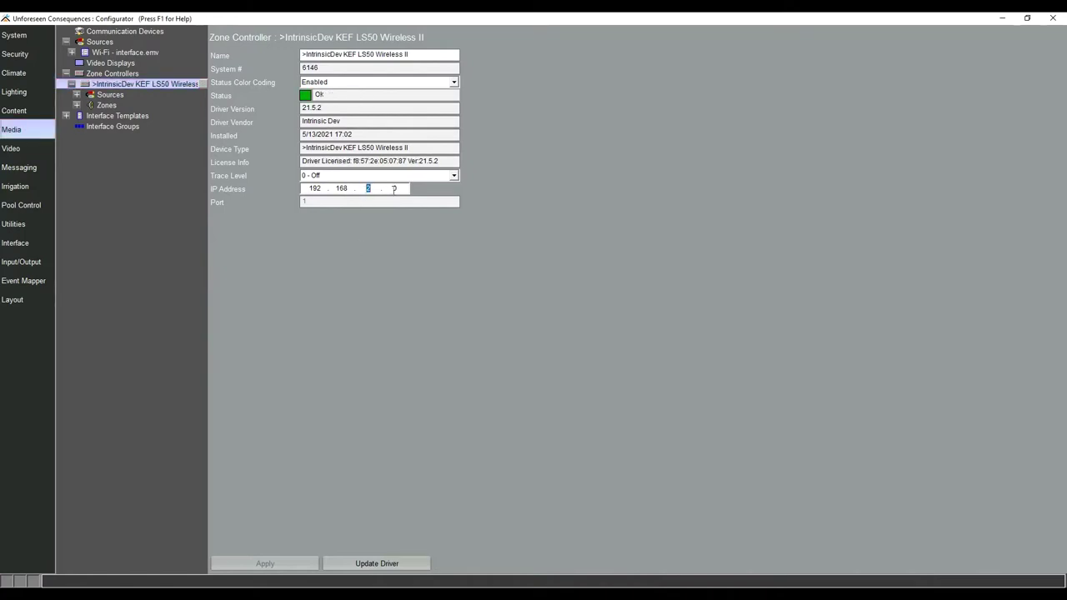
{"action": "type", "text": "3.104"}
{"action": "left_click", "coordinate": [287, 565]}
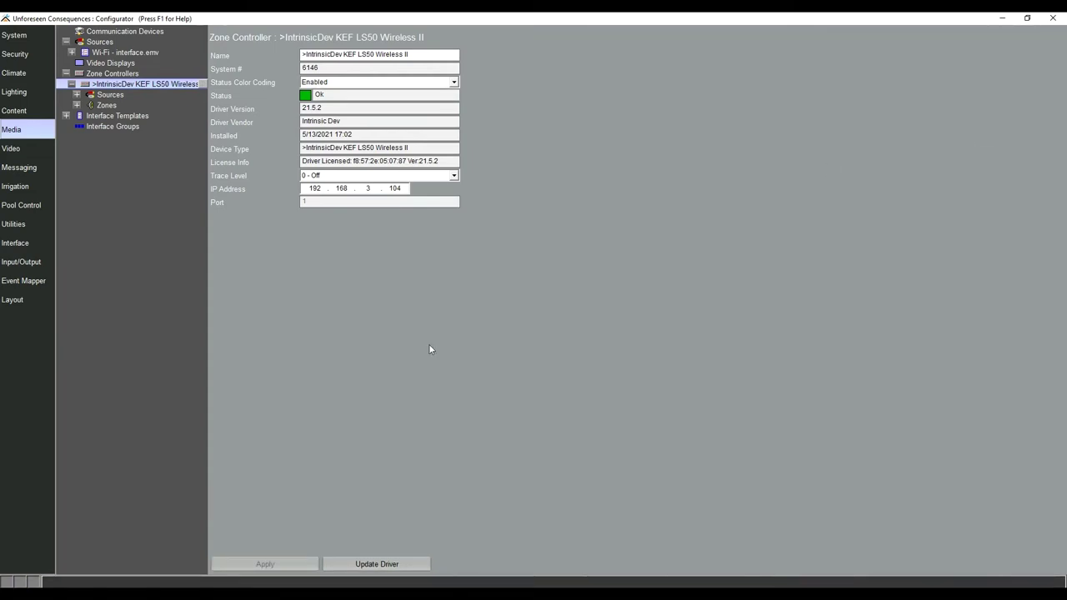
{"action": "left_click", "coordinate": [76, 95]}
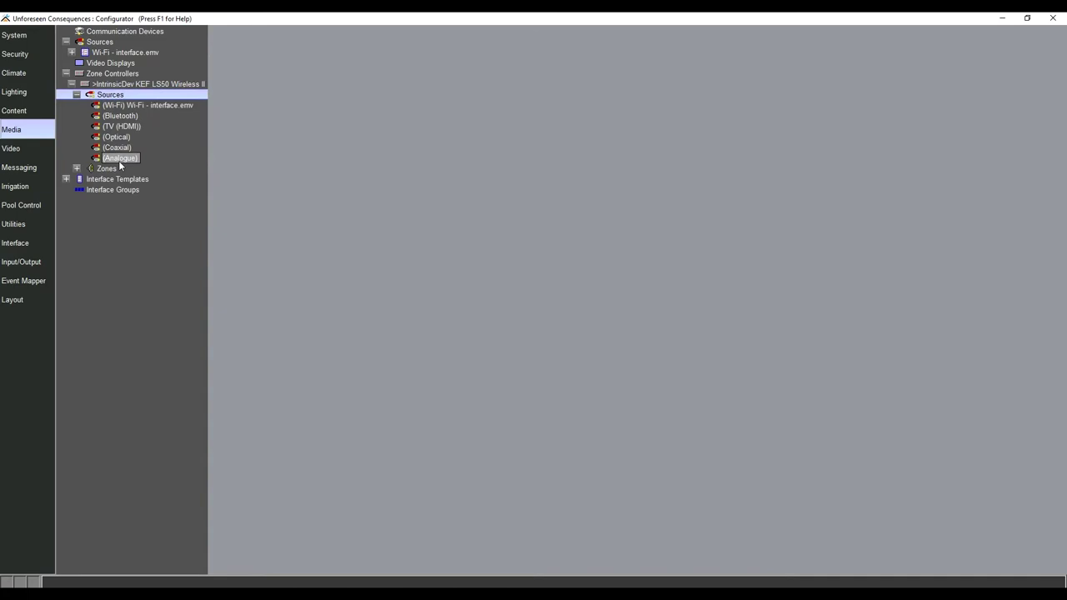
- Review the KEF's Bluetooth, Wi-Fi and TV (HDMI) source settings
{"action": "left_click", "coordinate": [121, 117]}
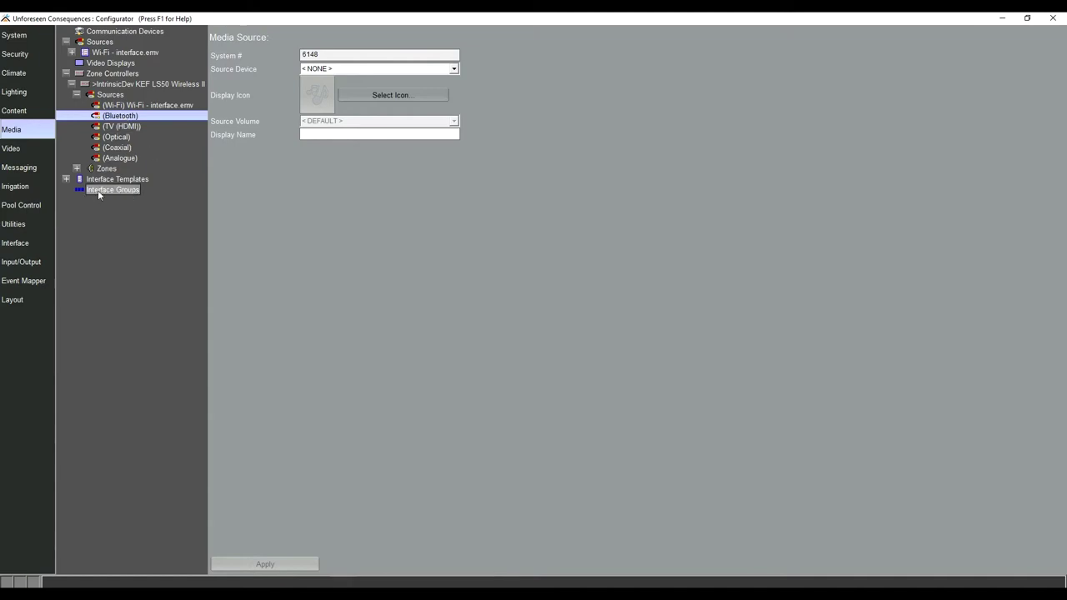
{"action": "left_click", "coordinate": [135, 107]}
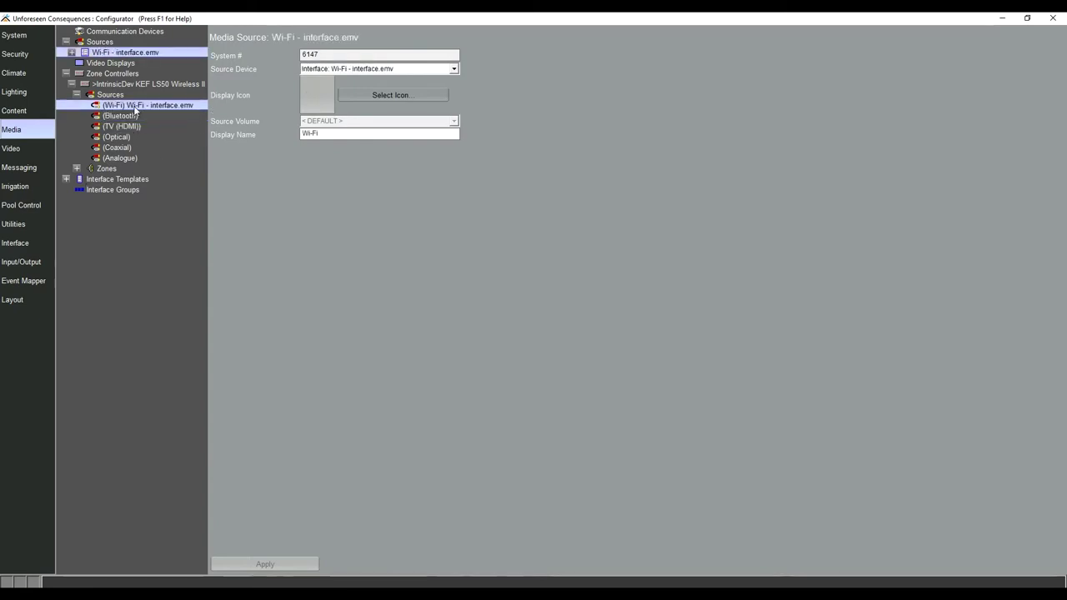
{"action": "left_click", "coordinate": [140, 118]}
{"action": "left_click", "coordinate": [142, 127]}
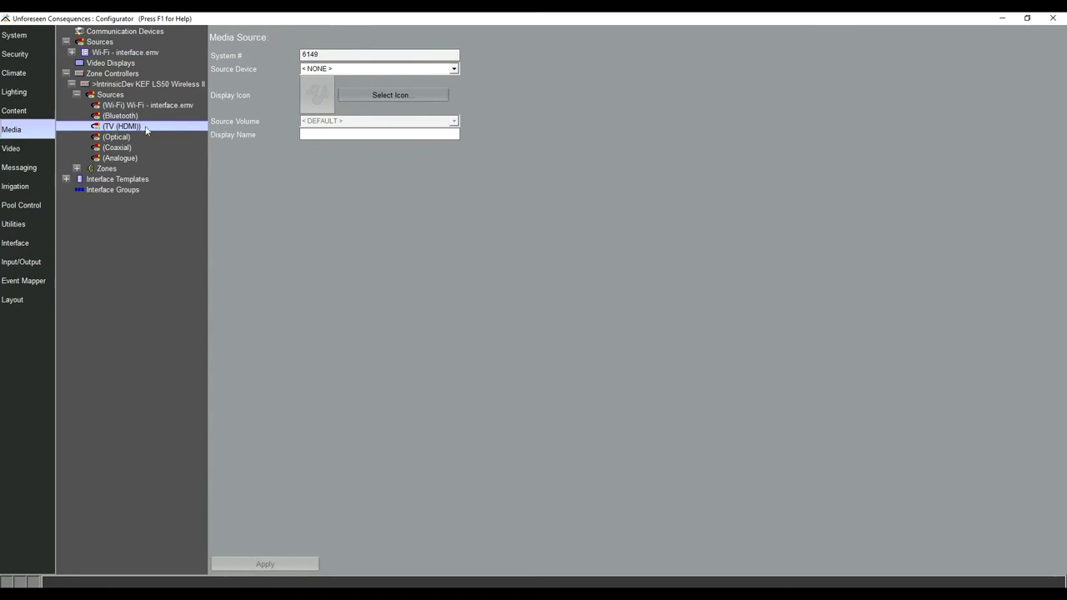
{"action": "mouse_move", "coordinate": [146, 130]}
{"action": "left_mouse_down"}
{"action": "mouse_move", "coordinate": [131, 137]}
{"action": "mouse_move", "coordinate": [117, 67]}
{"action": "mouse_move", "coordinate": [130, 138]}
{"action": "left_mouse_up"}
{"action": "left_click_drag", "start_coordinate": [131, 136], "coordinate": [159, 158]}
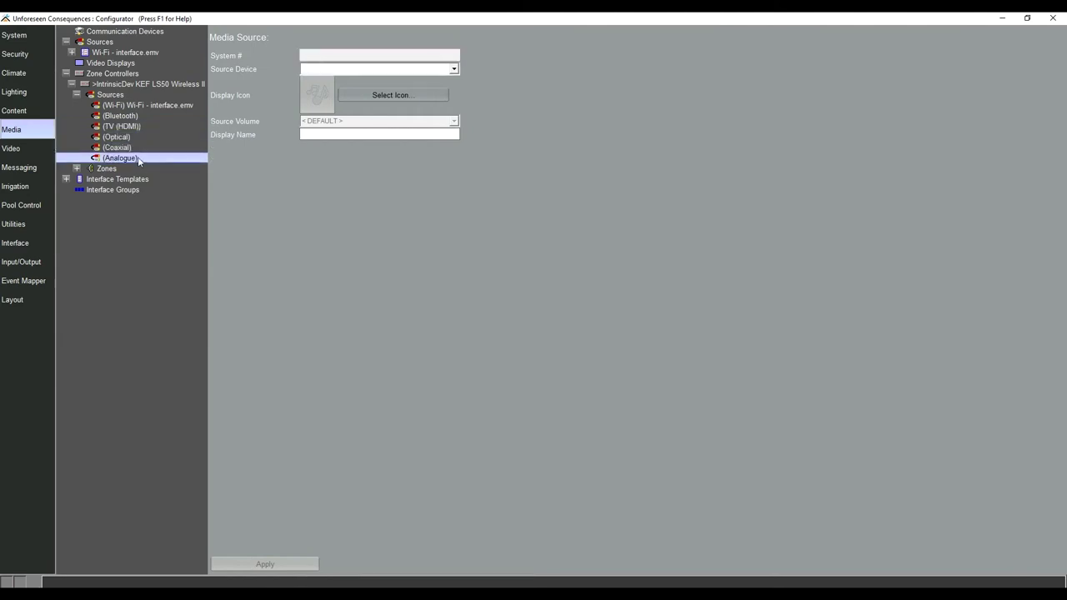
- Expand the KEF controller's Zones and select KEF LS50 Wireless II Zone
{"action": "double_click", "coordinate": [107, 168]}
{"action": "left_click", "coordinate": [146, 179]}
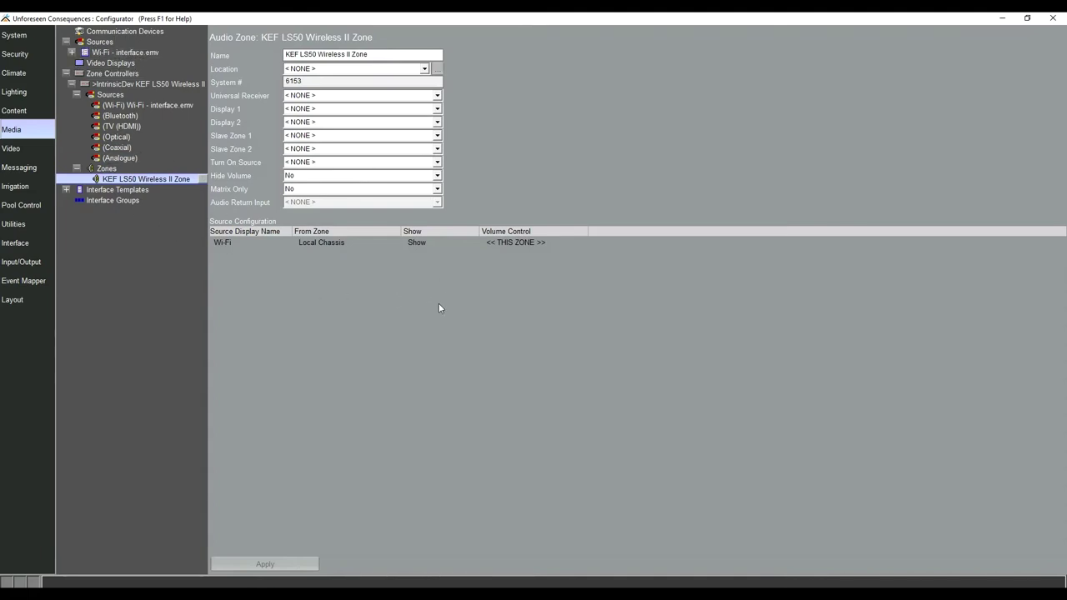
{"action": "mouse_move", "coordinate": [368, 592]}
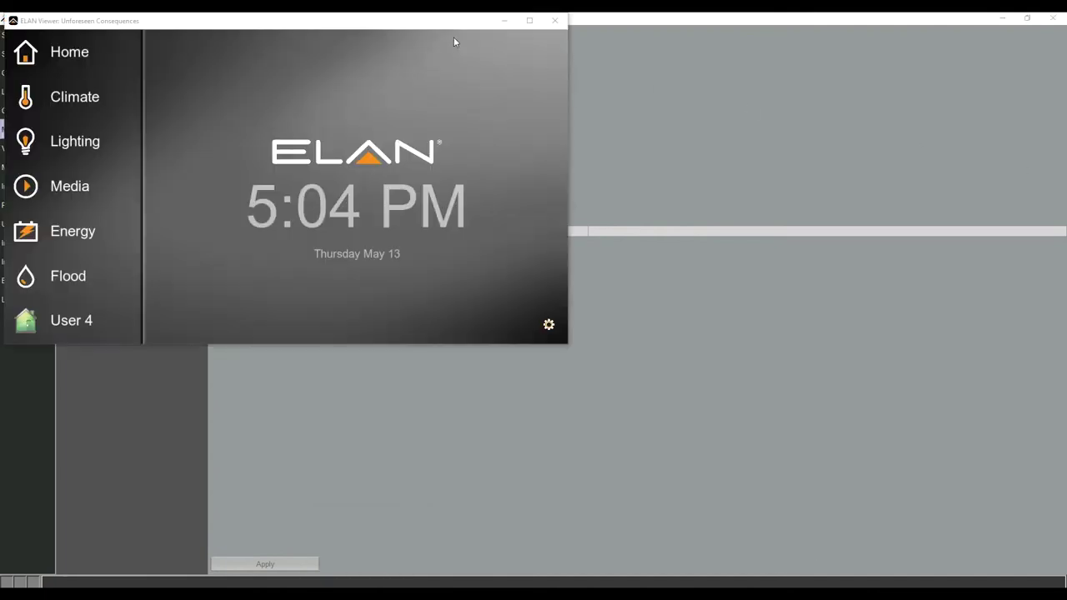
{"action": "left_click_drag", "start_coordinate": [149, 23], "coordinate": [441, 113]}
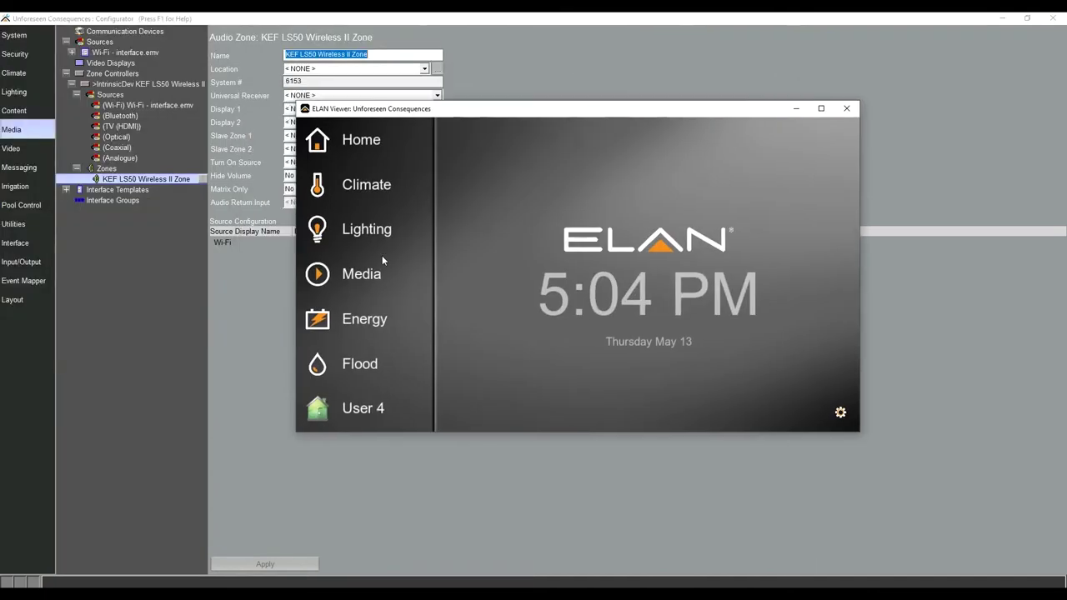
{"action": "left_click", "coordinate": [346, 279]}
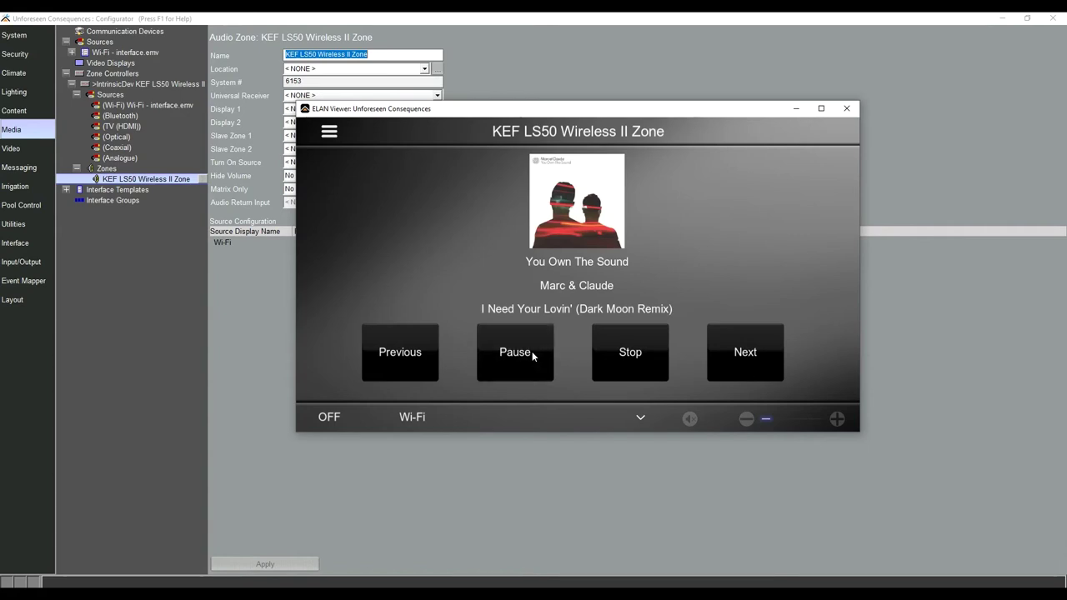
{"action": "left_click", "coordinate": [251, 306]}
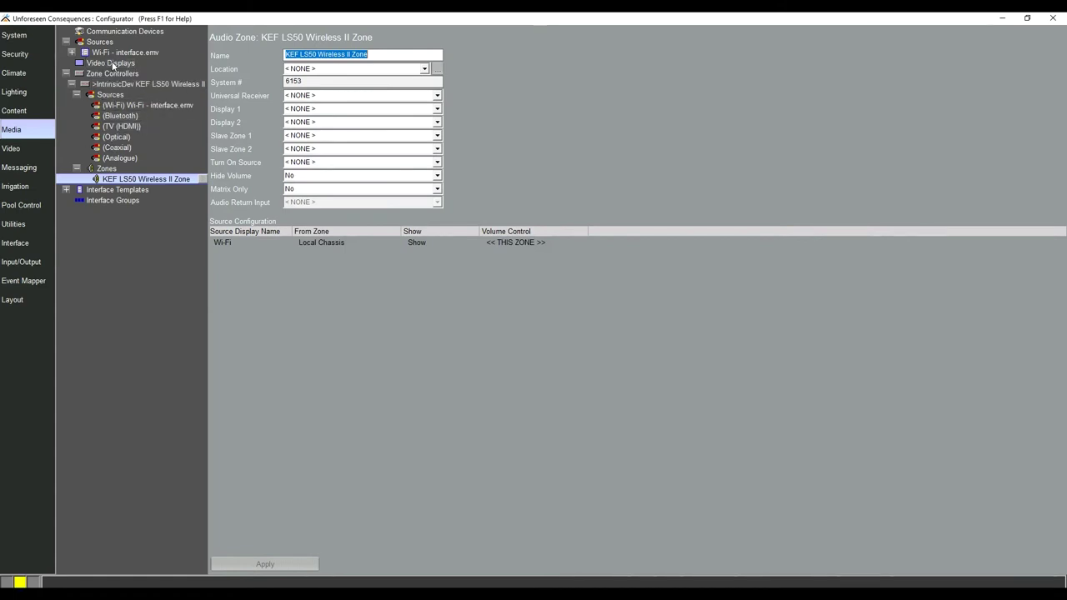
- Start adding a new IR library display under Video Displays
{"action": "left_click", "coordinate": [113, 64]}
{"action": "right_click", "coordinate": [133, 63]}
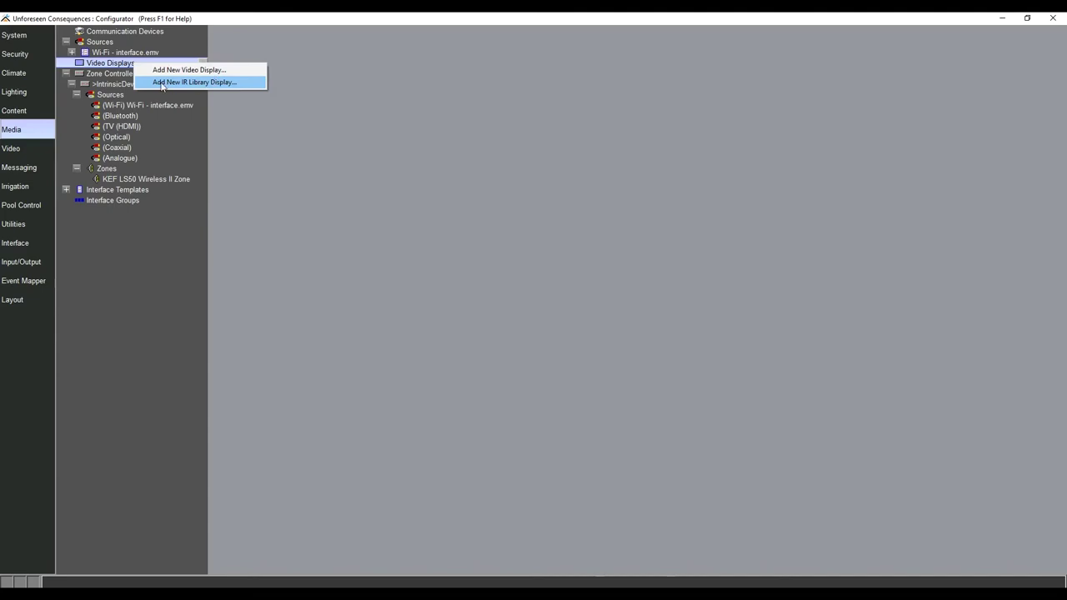
{"action": "left_click", "coordinate": [161, 82]}
- Choose manufacturer Sony with All Models All Types and select the default display name
{"action": "left_click", "coordinate": [539, 299]}
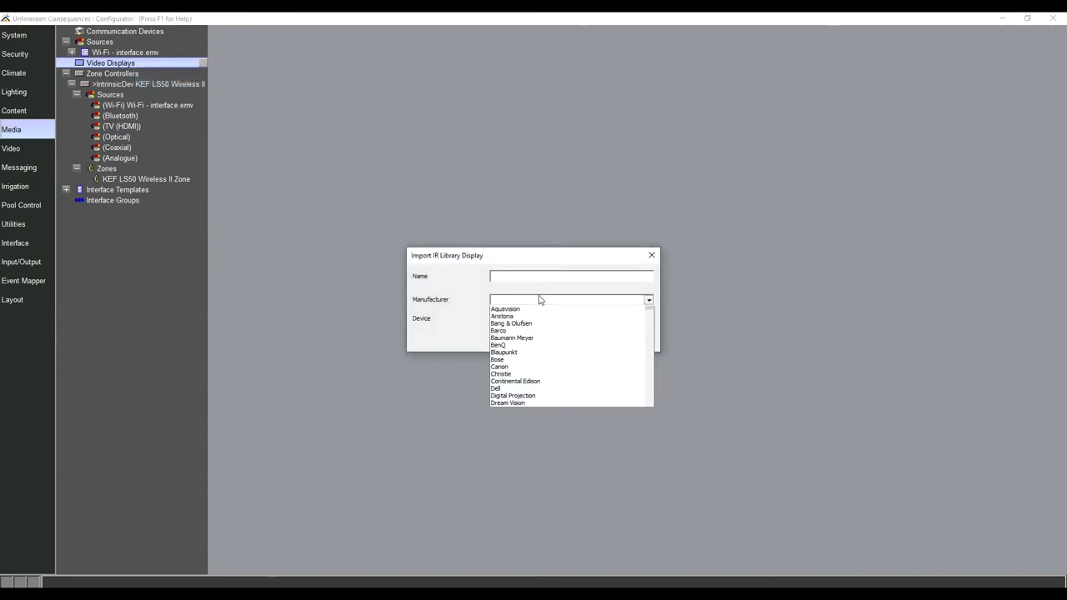
{"action": "scroll", "coordinate": [526, 375], "scroll_direction": "down", "scroll_amount": 20}
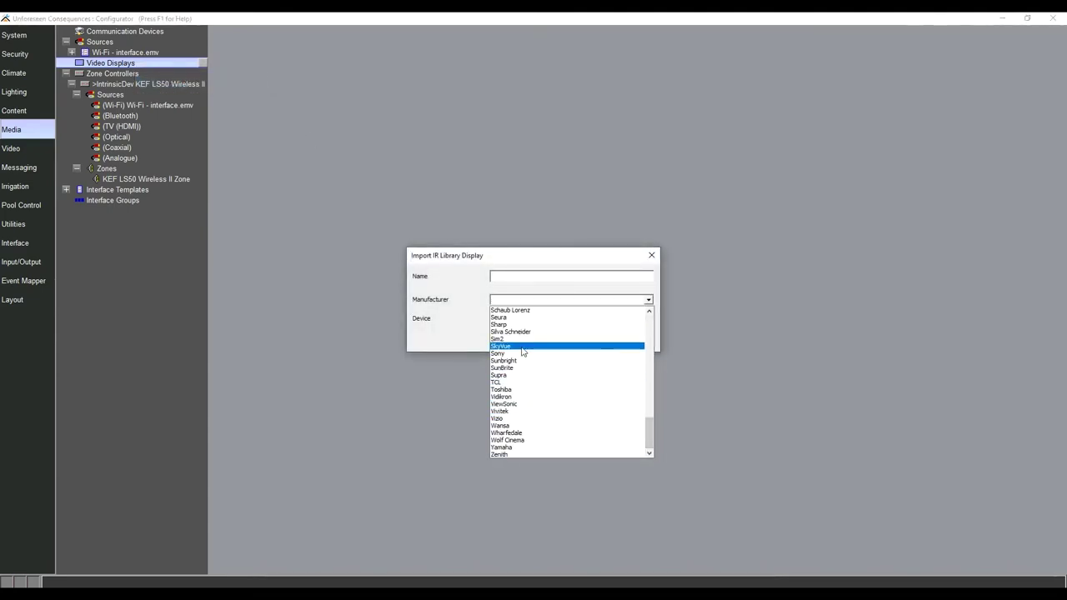
{"action": "left_click", "coordinate": [523, 347]}
{"action": "left_click", "coordinate": [515, 301]}
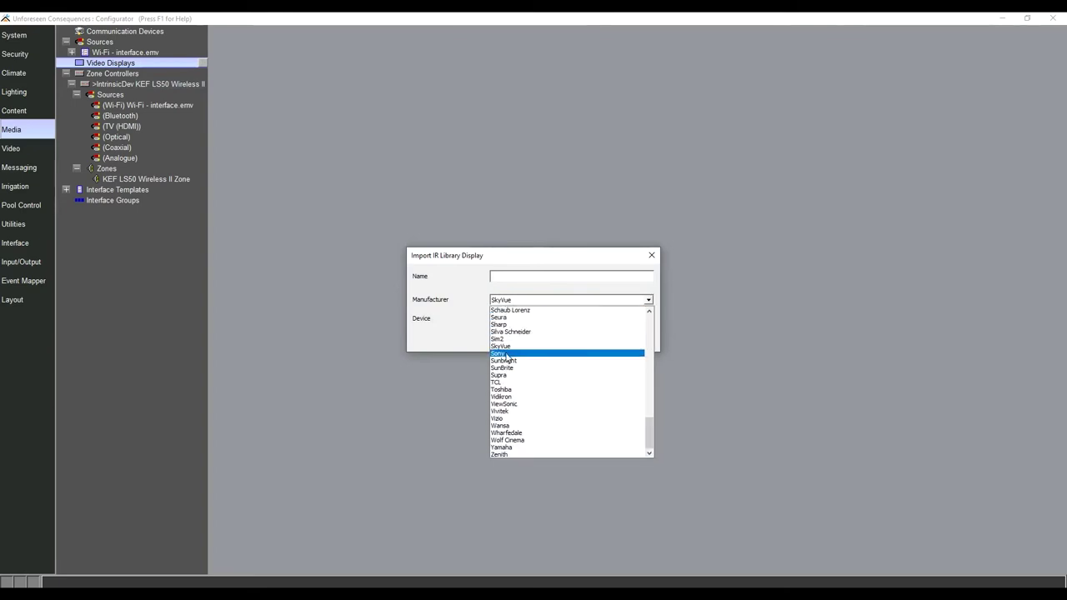
{"action": "left_click", "coordinate": [506, 356]}
{"action": "left_click", "coordinate": [517, 322]}
{"action": "left_click", "coordinate": [518, 336]}
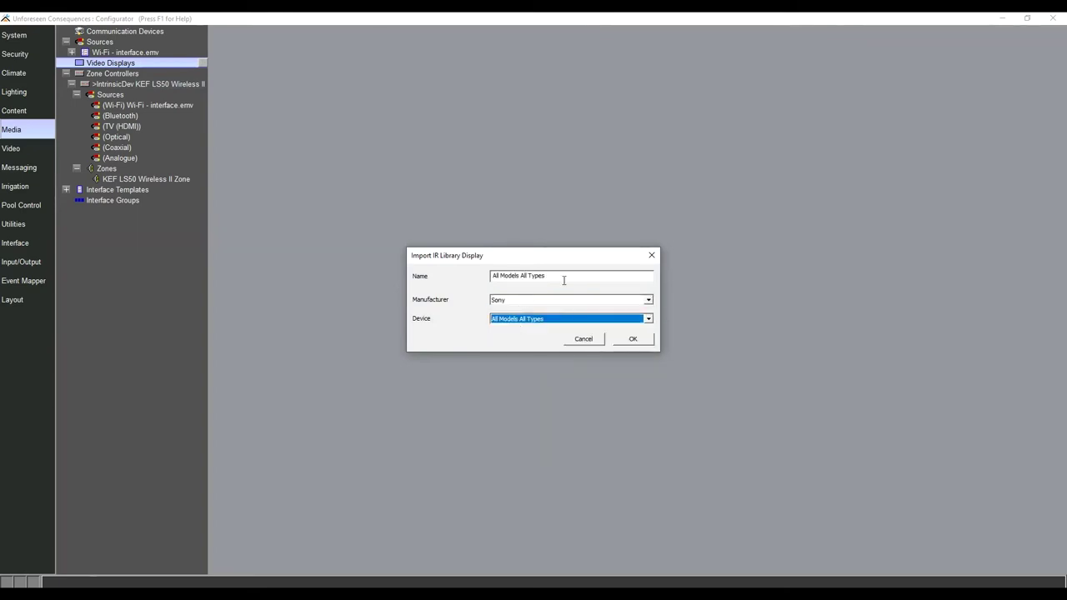
{"action": "left_click_drag", "start_coordinate": [564, 280], "coordinate": [361, 261]}
- Name the display 'Sony Test' and send its IR through IR Output 02
{"action": "type", "text": "Sony Te"}
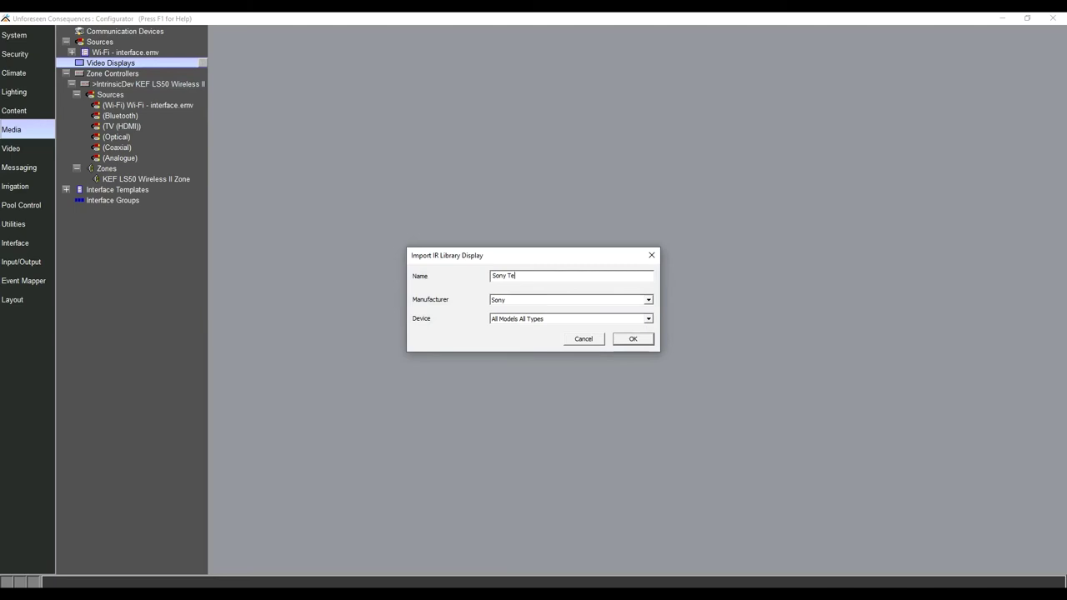
{"action": "type", "text": "st"}
{"action": "key", "text": "Return"}
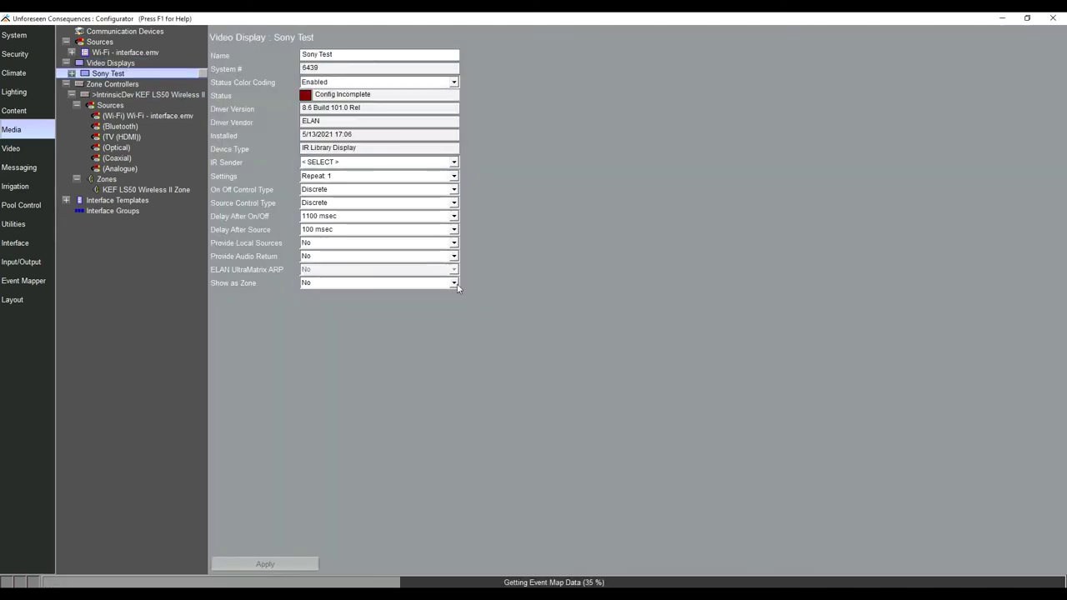
{"action": "left_click", "coordinate": [338, 164]}
{"action": "left_click", "coordinate": [338, 190]}
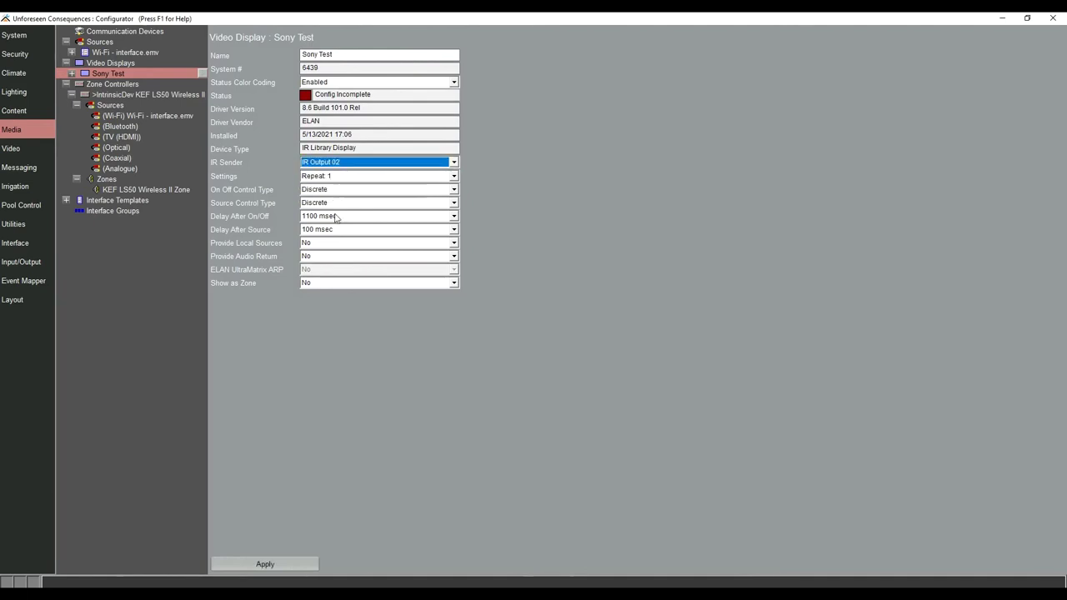
- Set the IR commands to Repeat 3 and enable Provide Audio Return
{"action": "left_click", "coordinate": [357, 177]}
{"action": "left_click", "coordinate": [335, 204]}
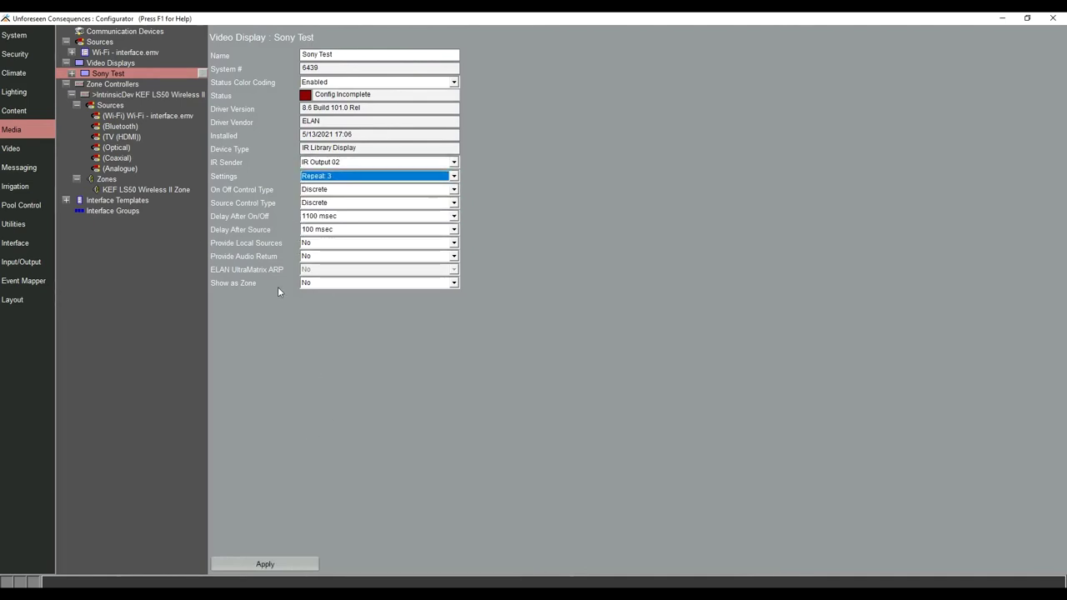
{"action": "left_click", "coordinate": [311, 257]}
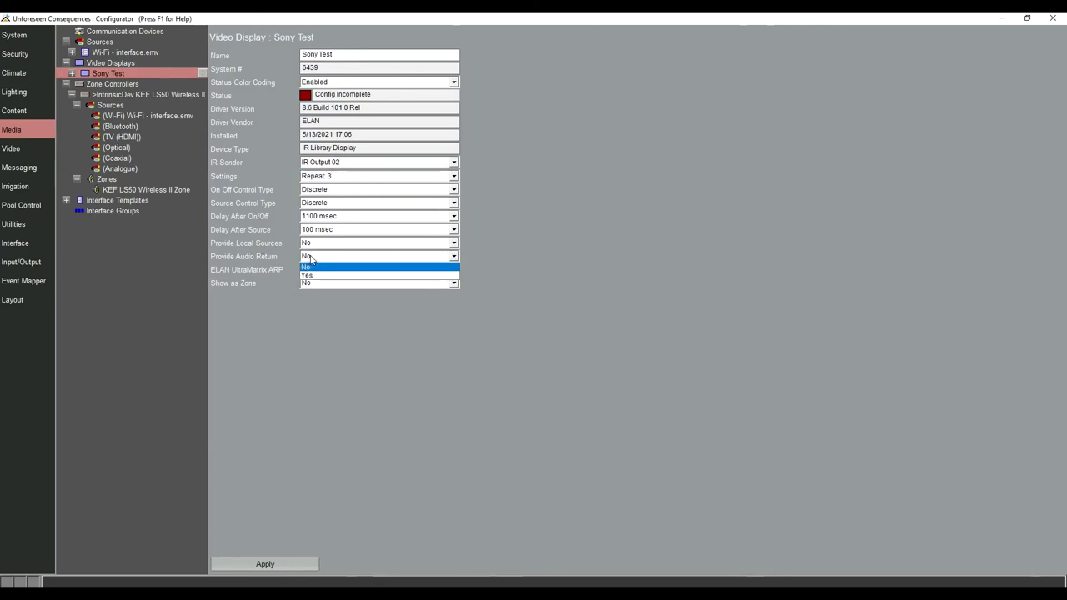
{"action": "left_click", "coordinate": [309, 275]}
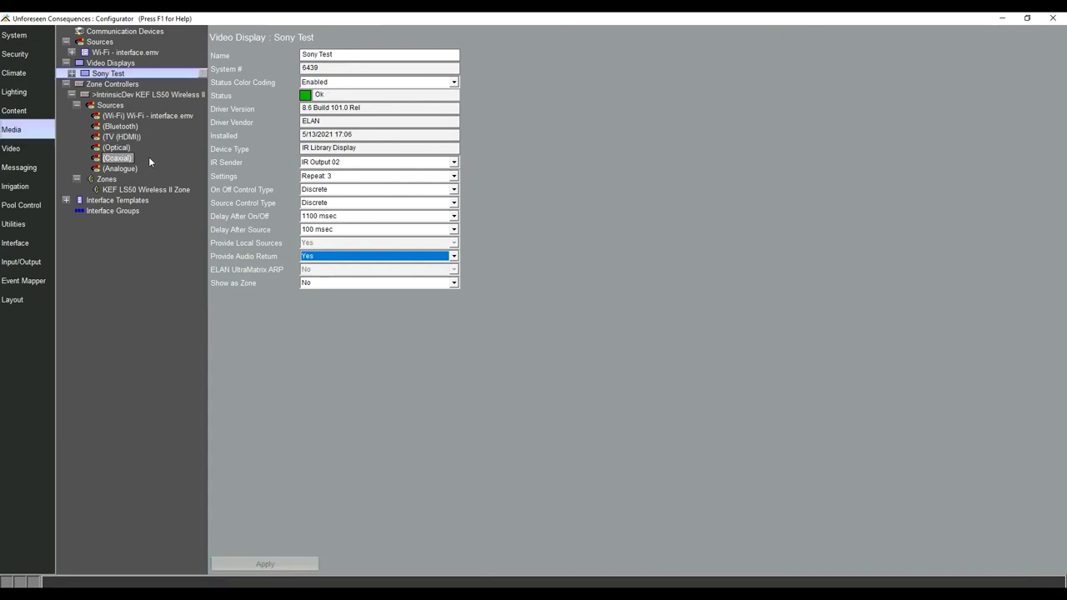
- Set the KEF zone's Display 1 to Sony Test and Audio Return Input to TV (HDMI)
{"action": "left_click", "coordinate": [139, 191]}
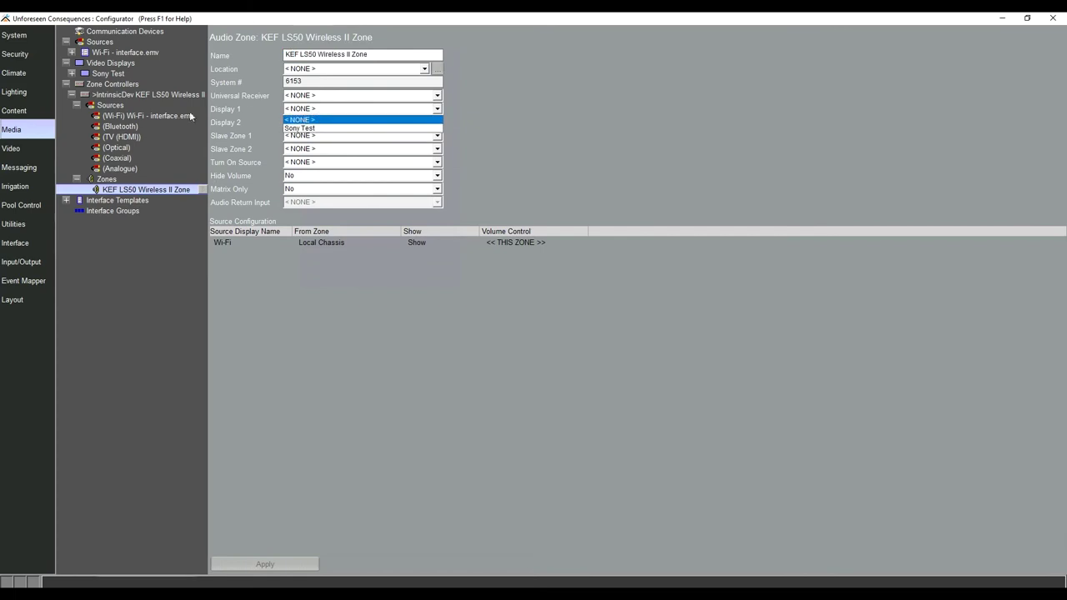
{"action": "left_click", "coordinate": [300, 129]}
{"action": "left_click", "coordinate": [300, 202]}
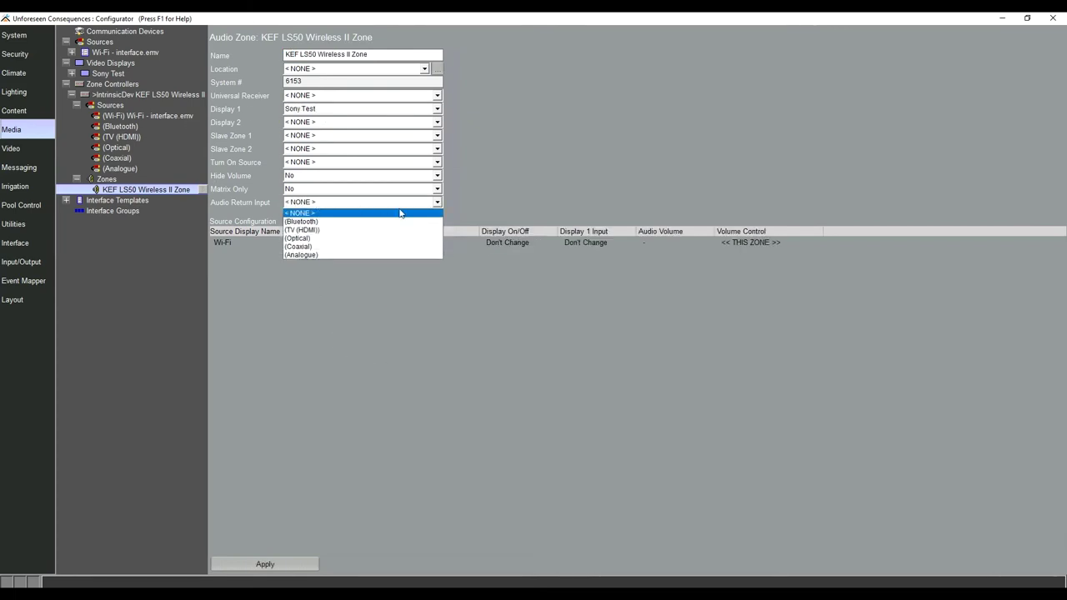
{"action": "left_click", "coordinate": [342, 232]}
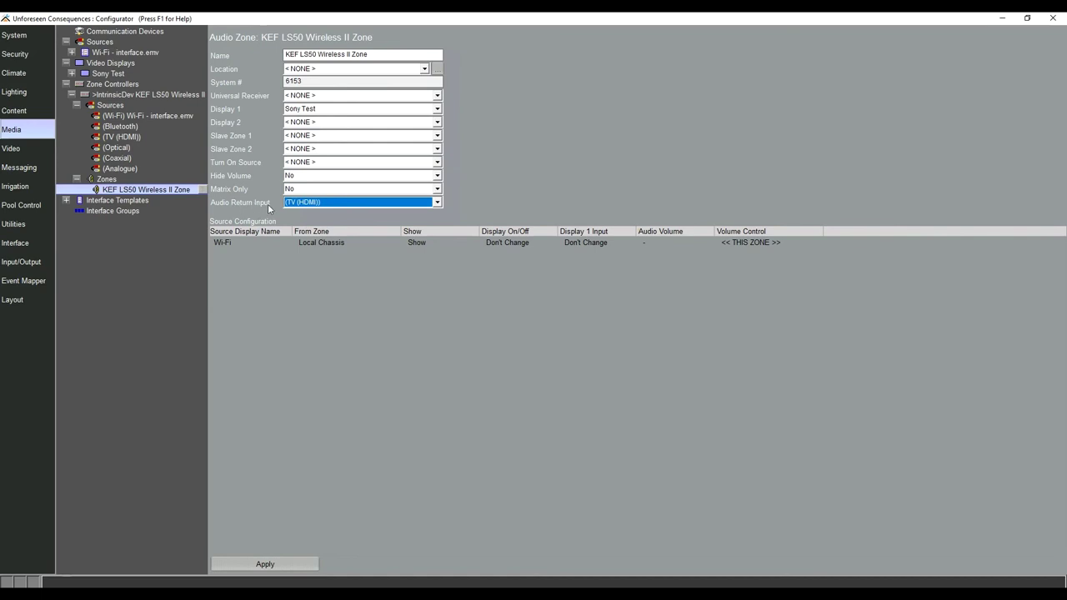
{"action": "left_click", "coordinate": [282, 561]}
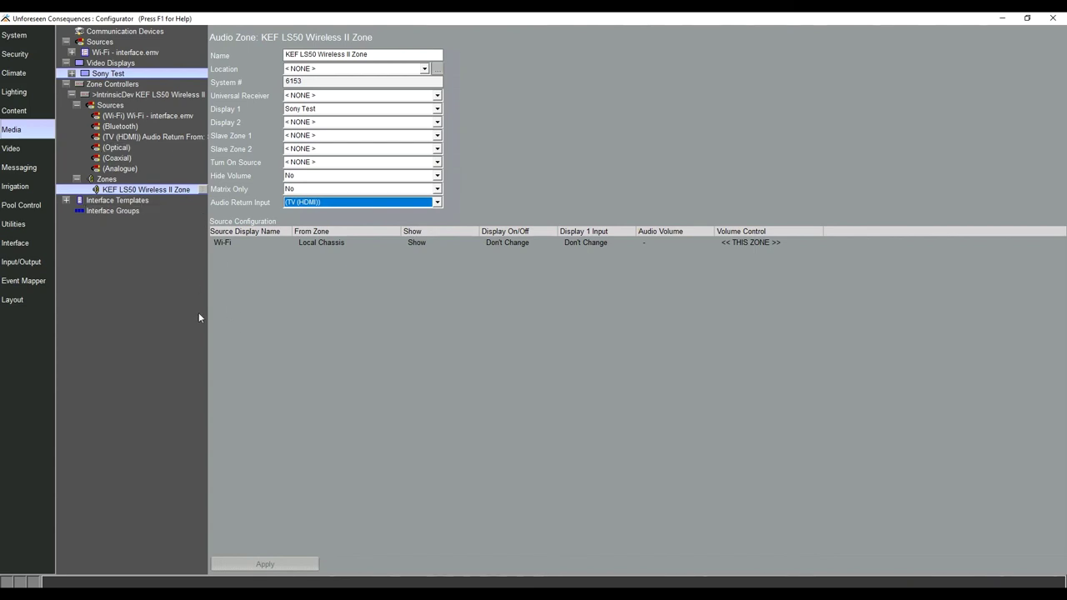
{"action": "left_click", "coordinate": [171, 94]}
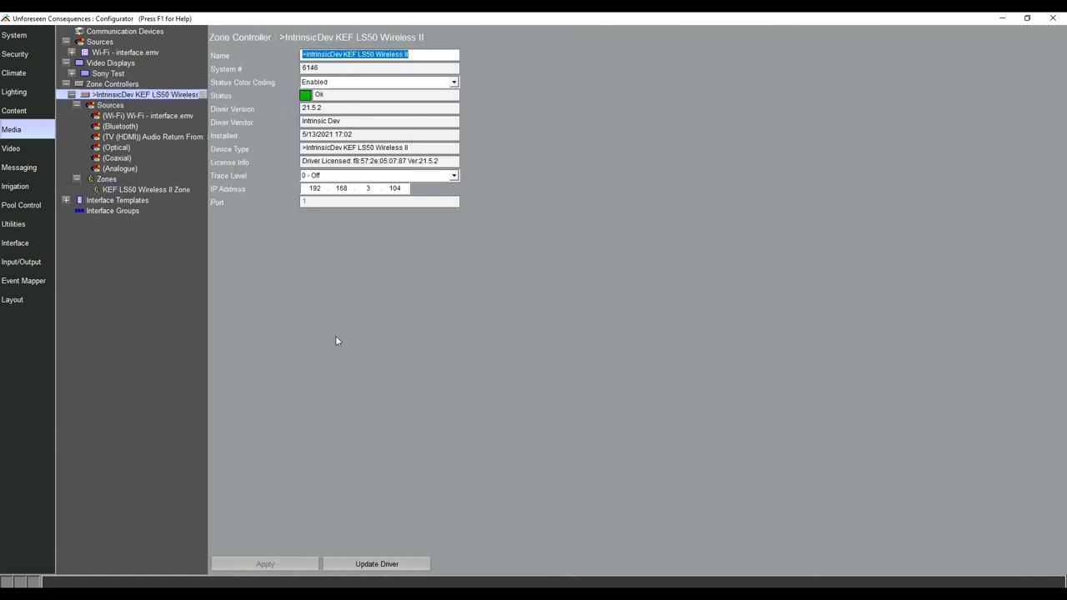